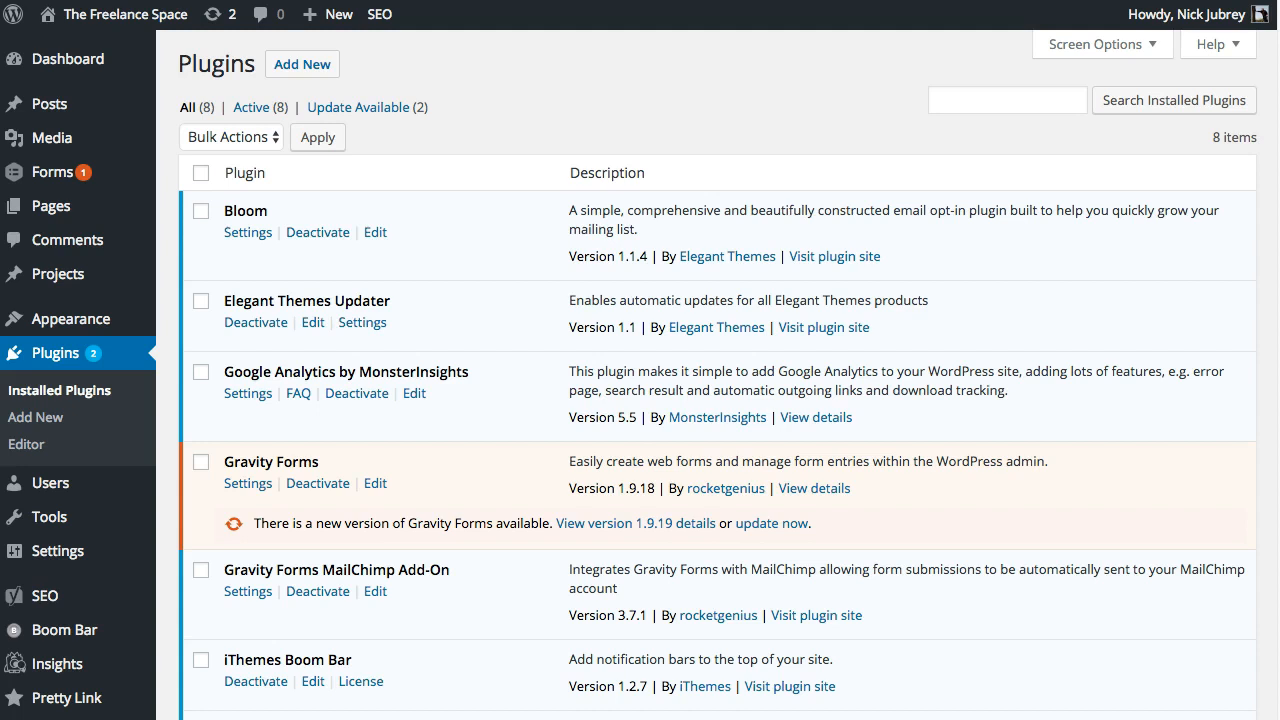
Upload the plugin file backupbuddy-7.0.5.7.zip to the site, install it and activate it.
click(315, 70)
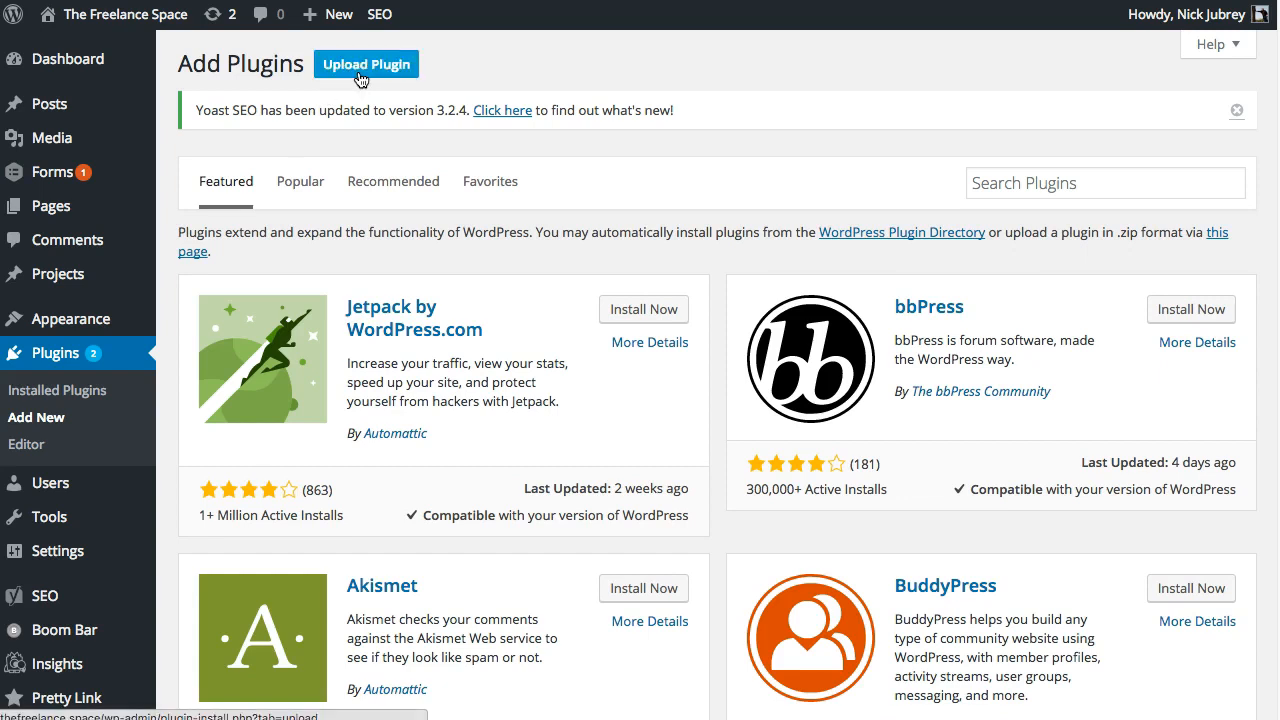
click(361, 78)
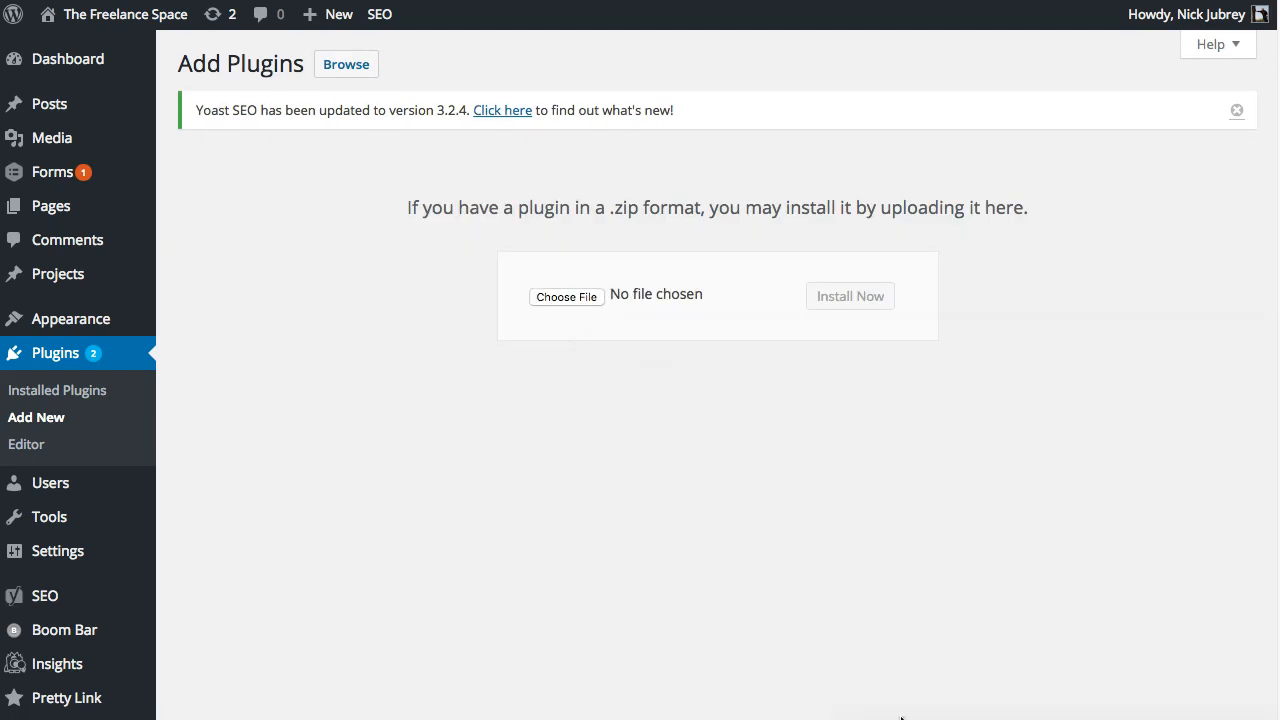
drag(901, 717, 859, 524)
drag(990, 665, 589, 290)
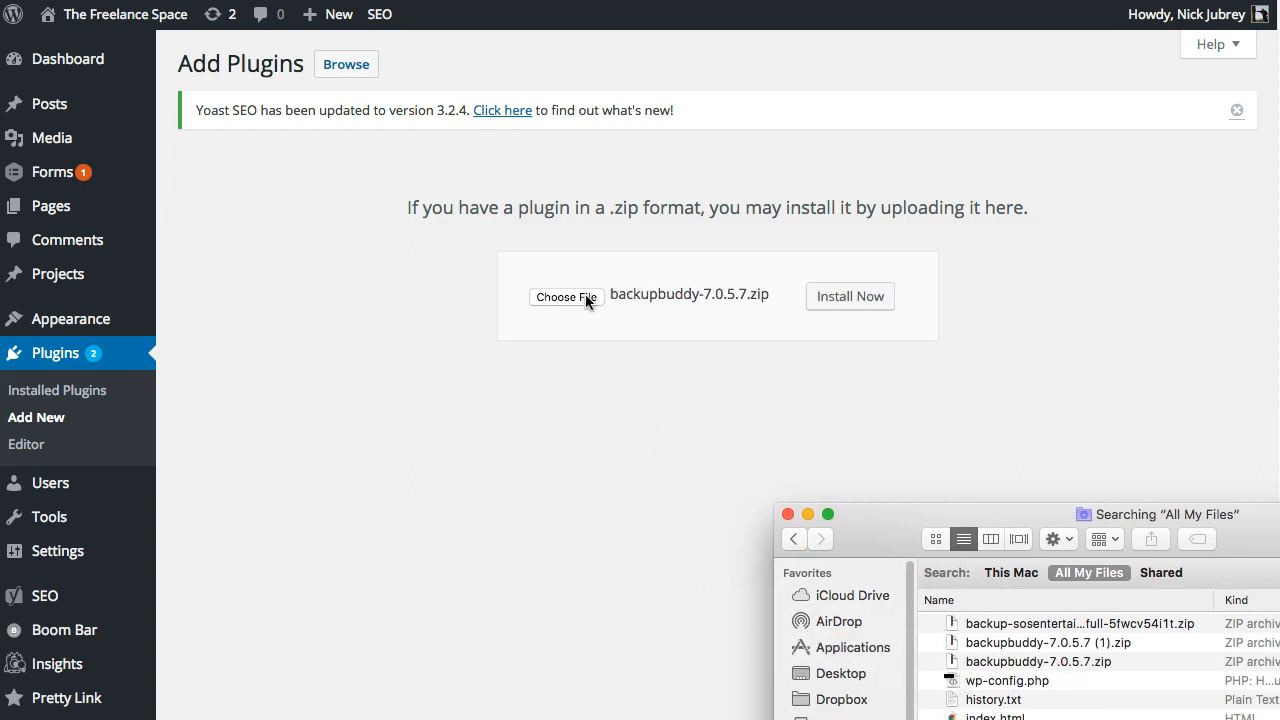
click(699, 501)
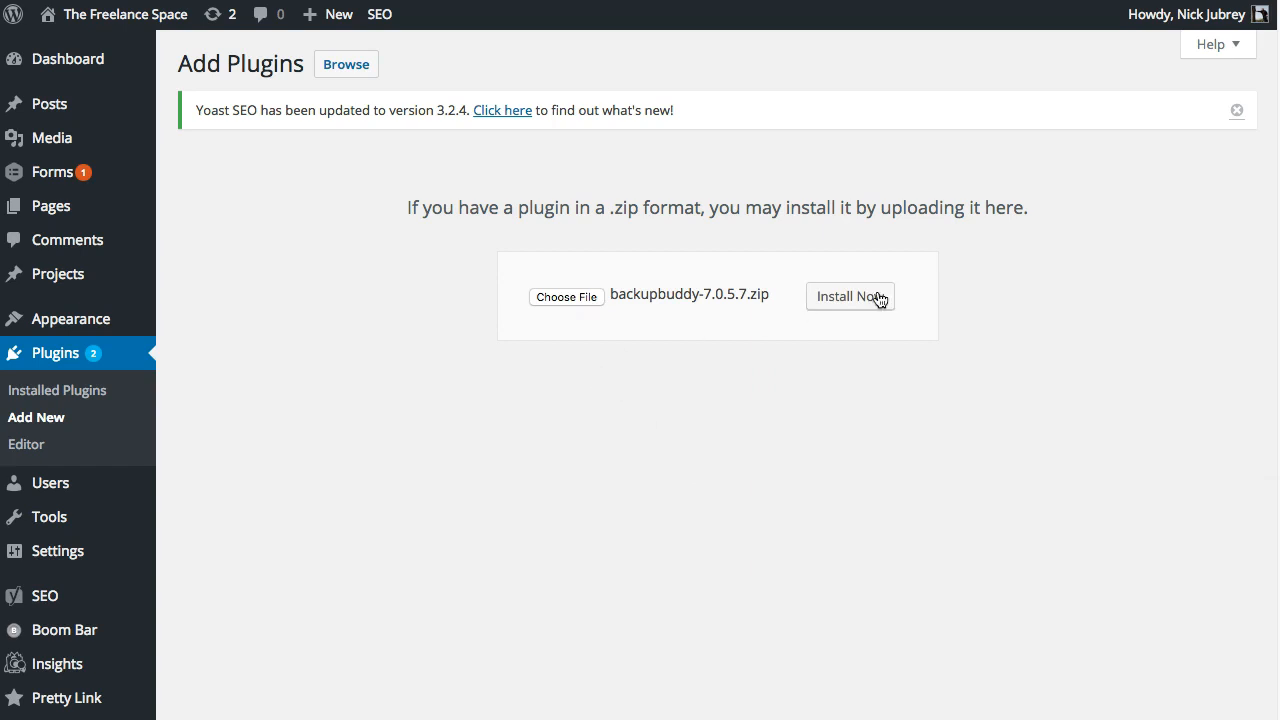
click(854, 298)
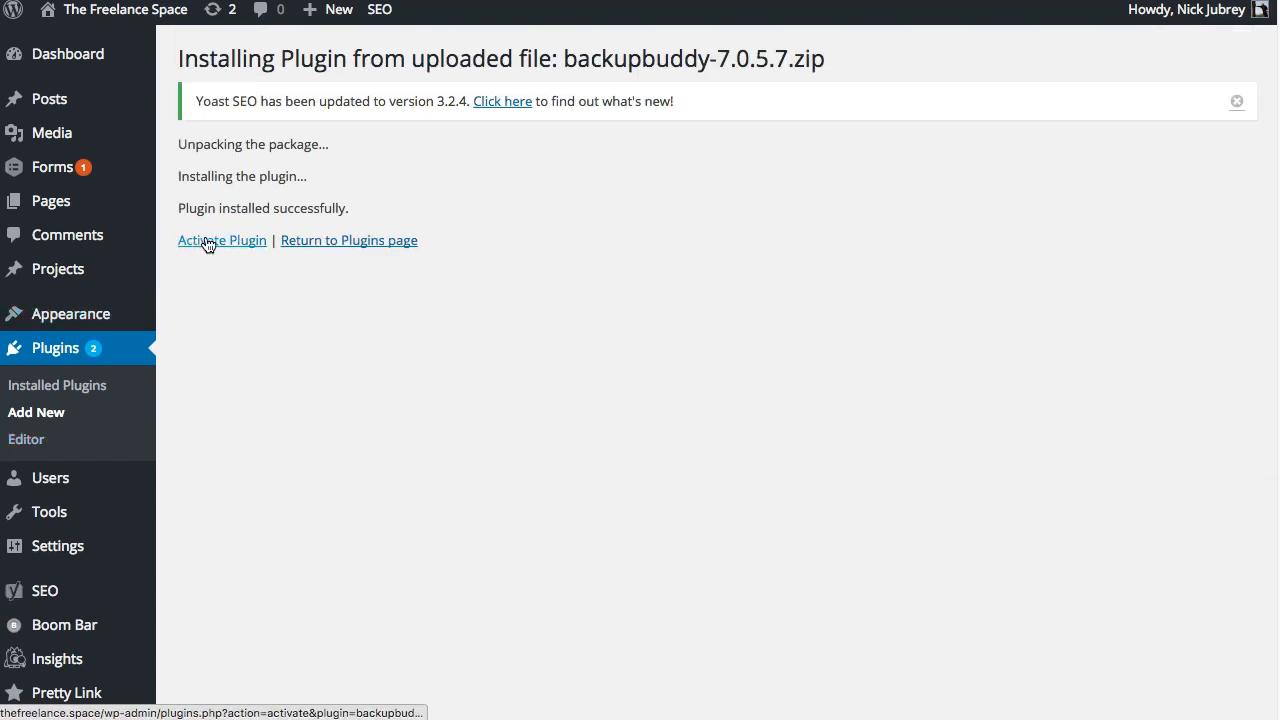
click(208, 249)
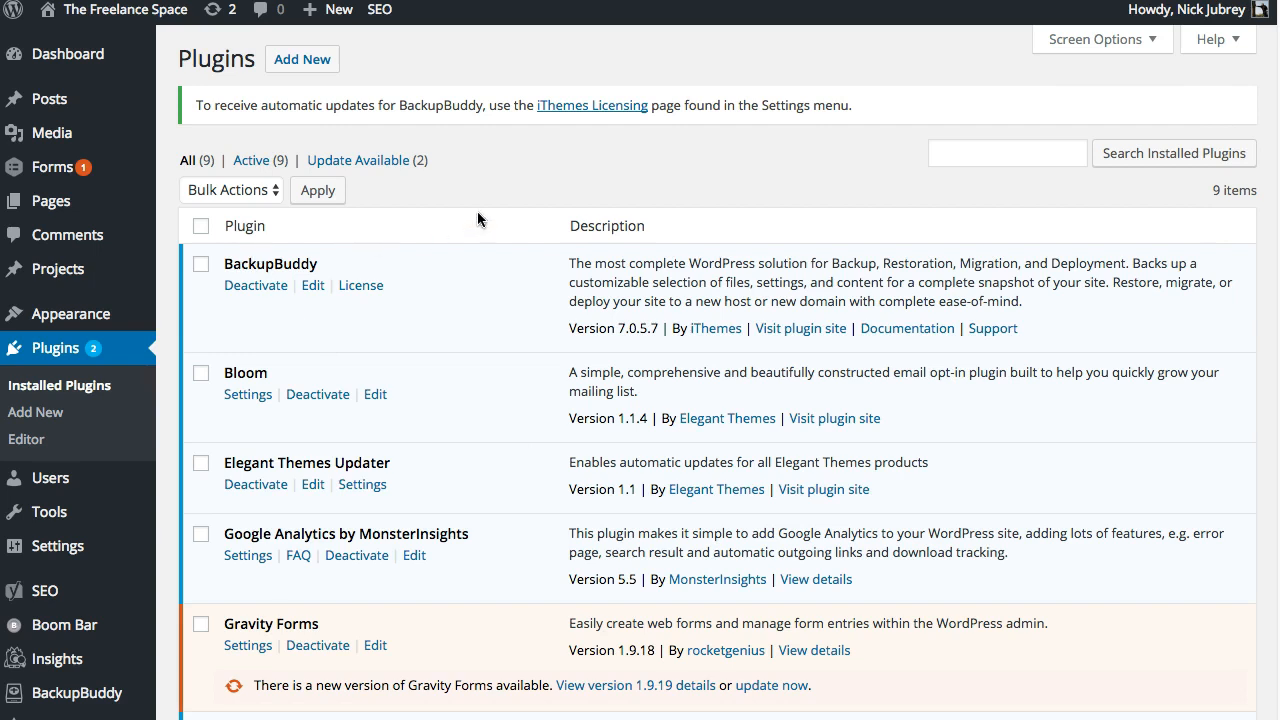
Open BackupBuddy's Backup page and enter and confirm the password for restoring or migrating backups in the setup wizard.
scroll(477, 211, down, 3)
mouse_move(90, 628)
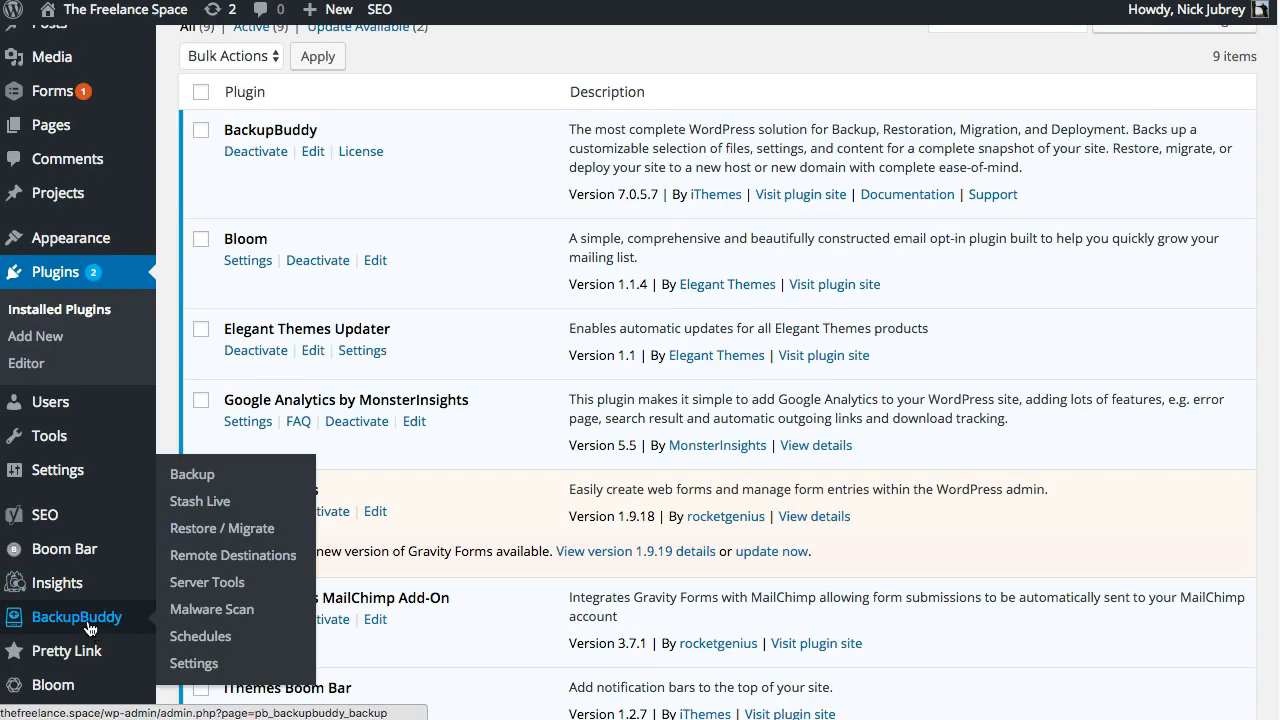
scroll(66, 624, down, 1)
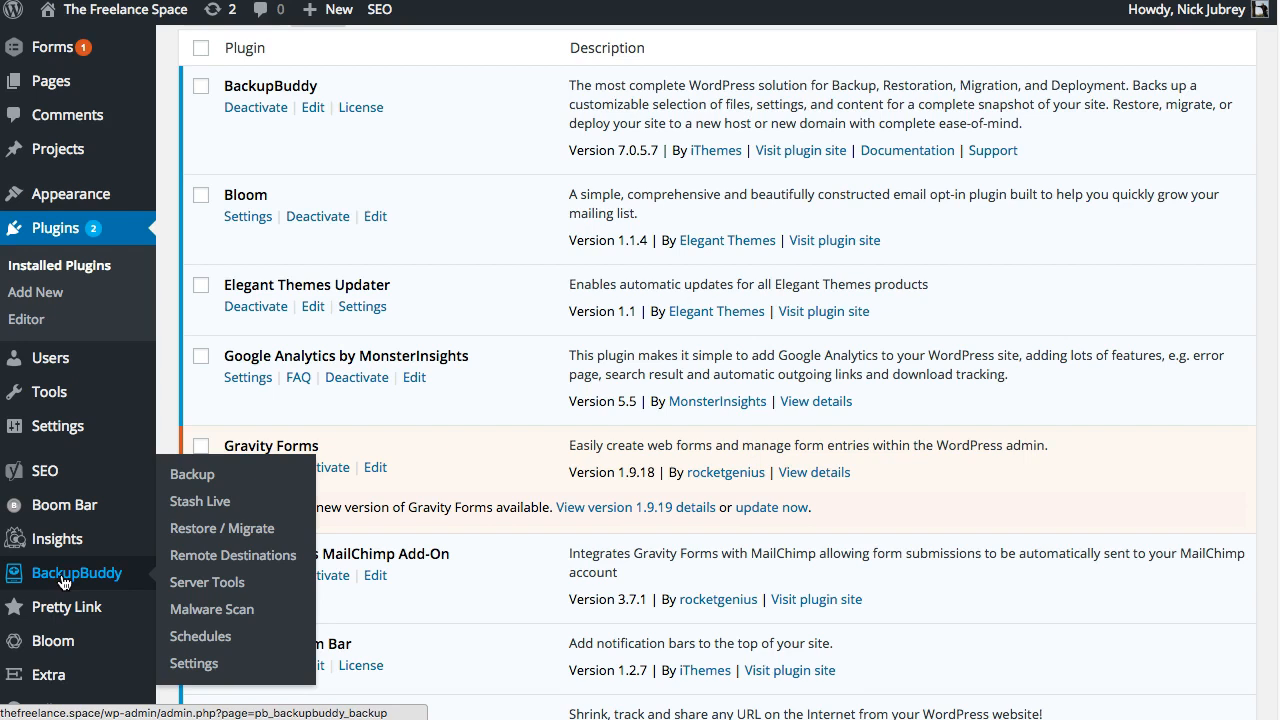
click(221, 476)
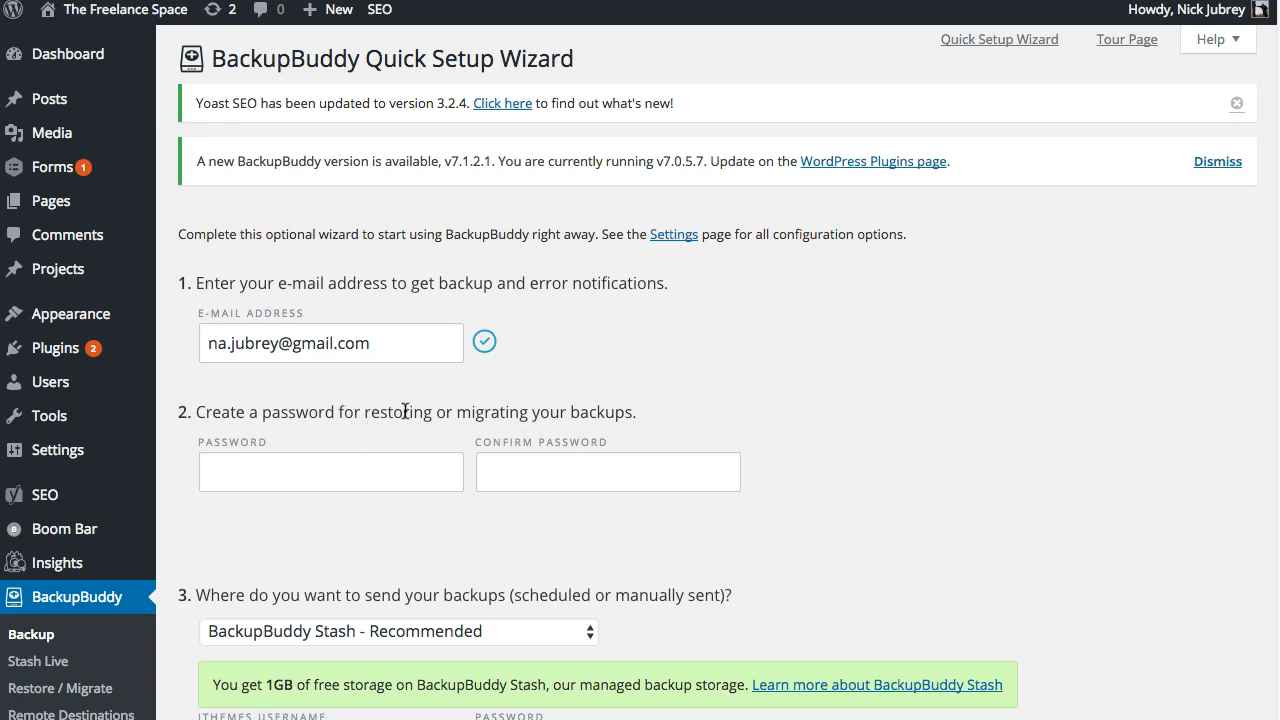
click(298, 473)
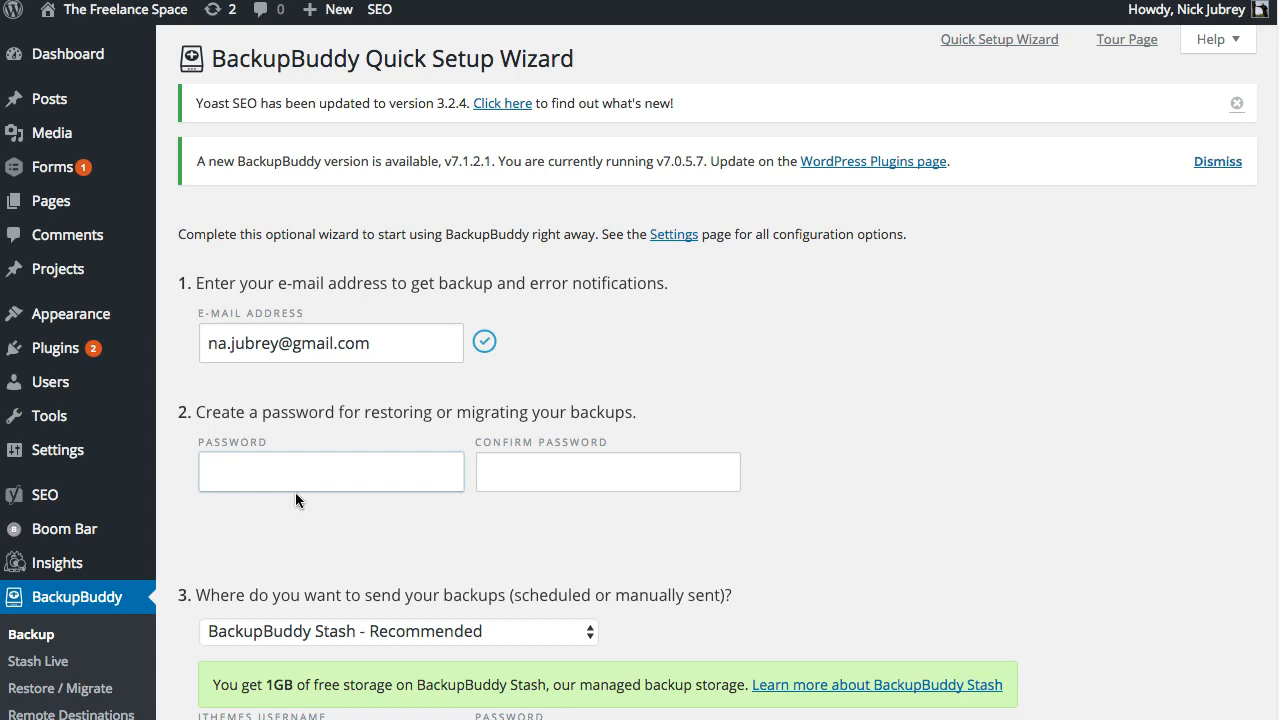
click(674, 469)
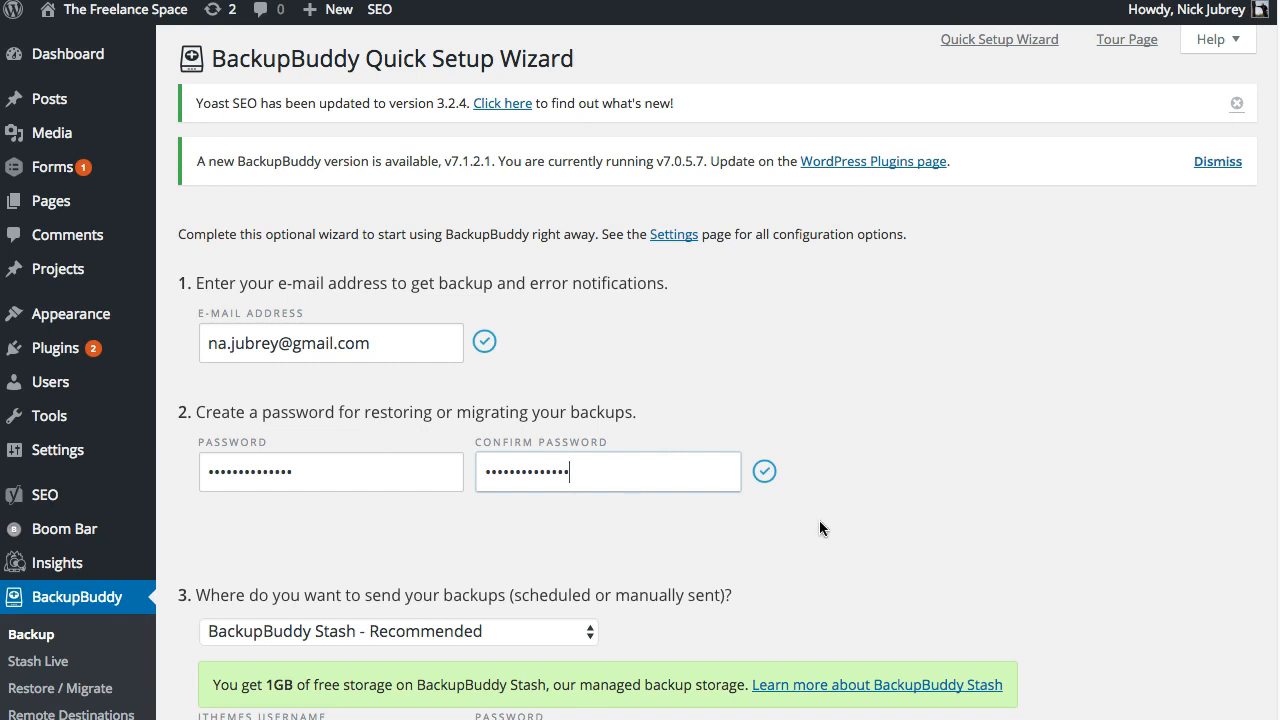
Choose Amazon S3 as the place to send backups and save the login offered by the browser.
scroll(819, 514, down, 1)
scroll(816, 521, down, 2)
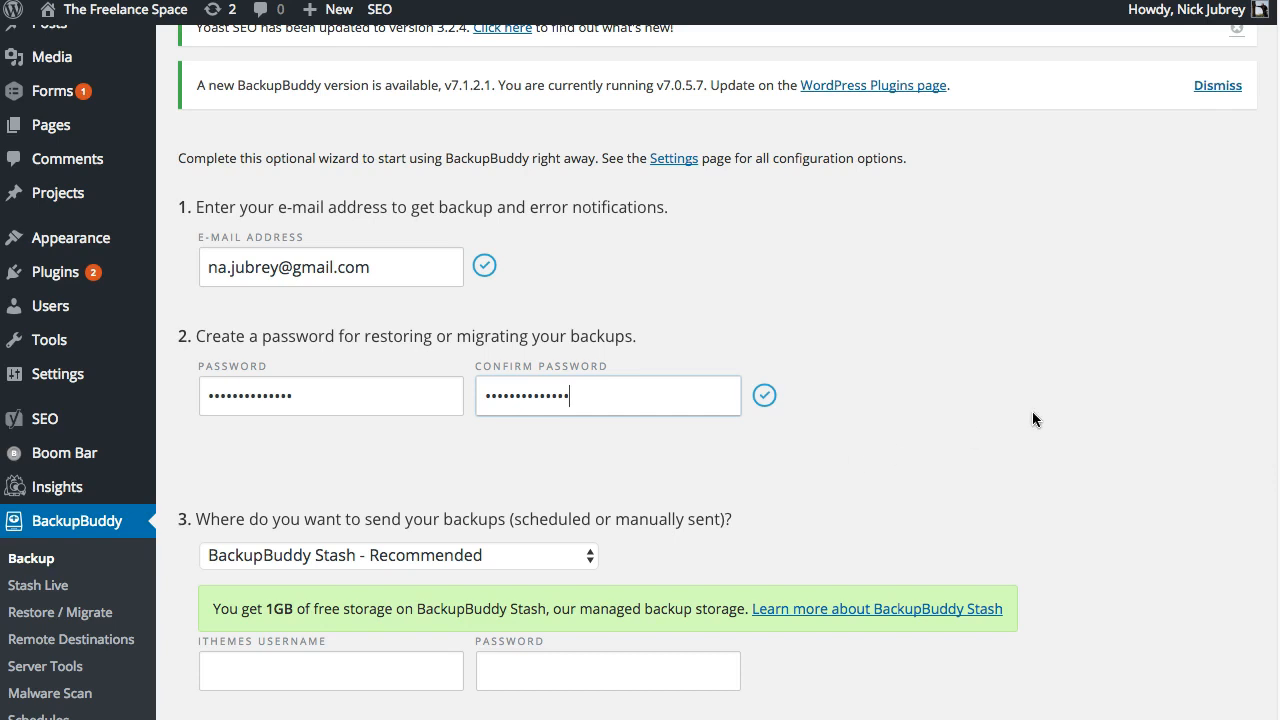
scroll(966, 456, down, 3)
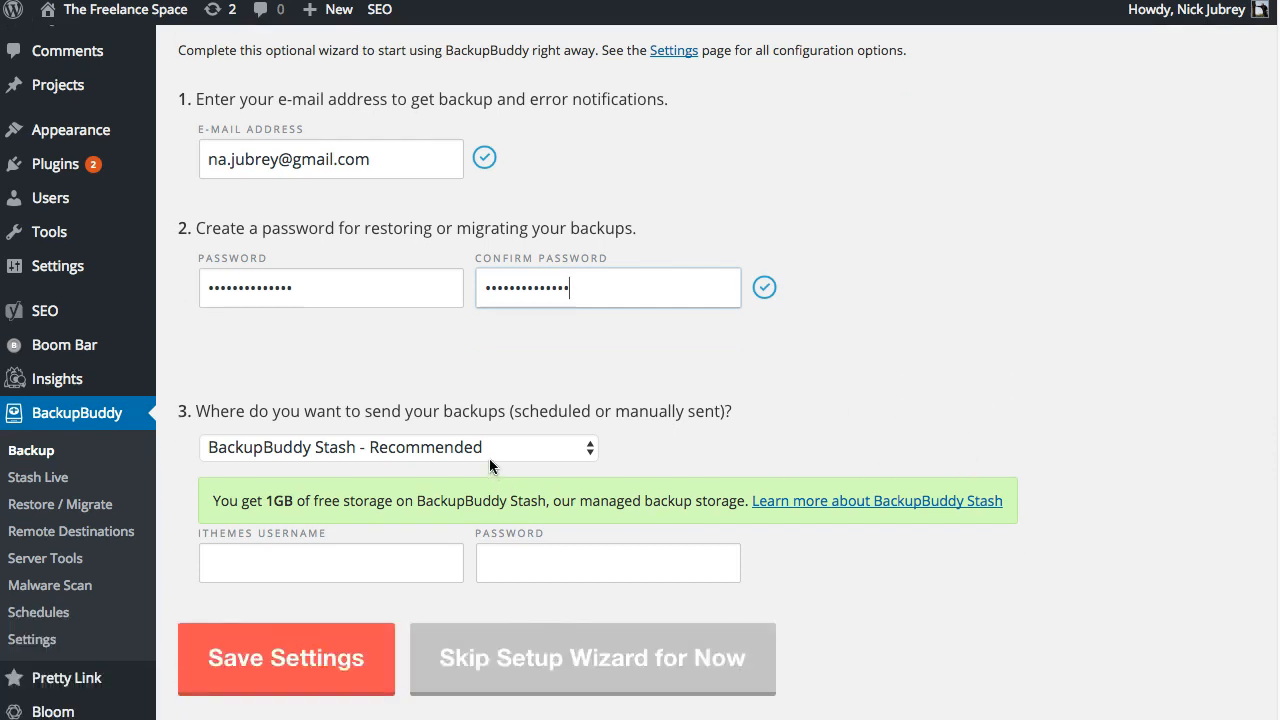
click(556, 445)
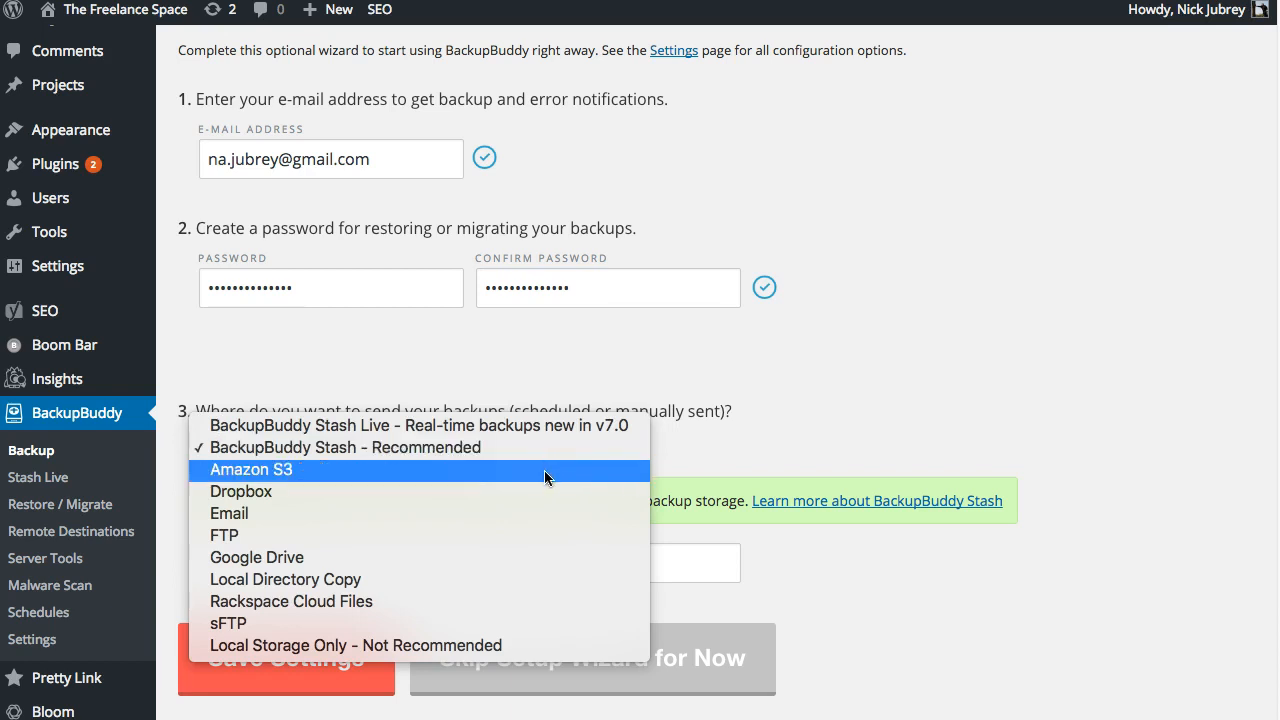
click(542, 471)
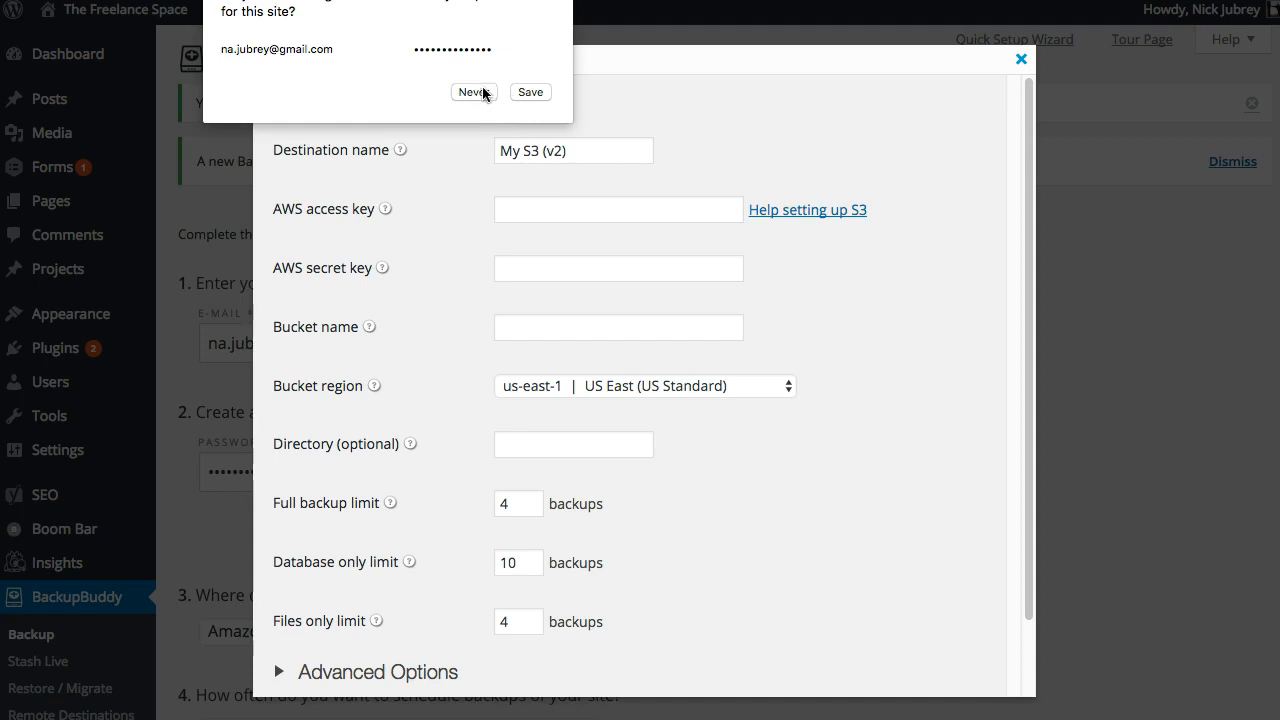
click(528, 92)
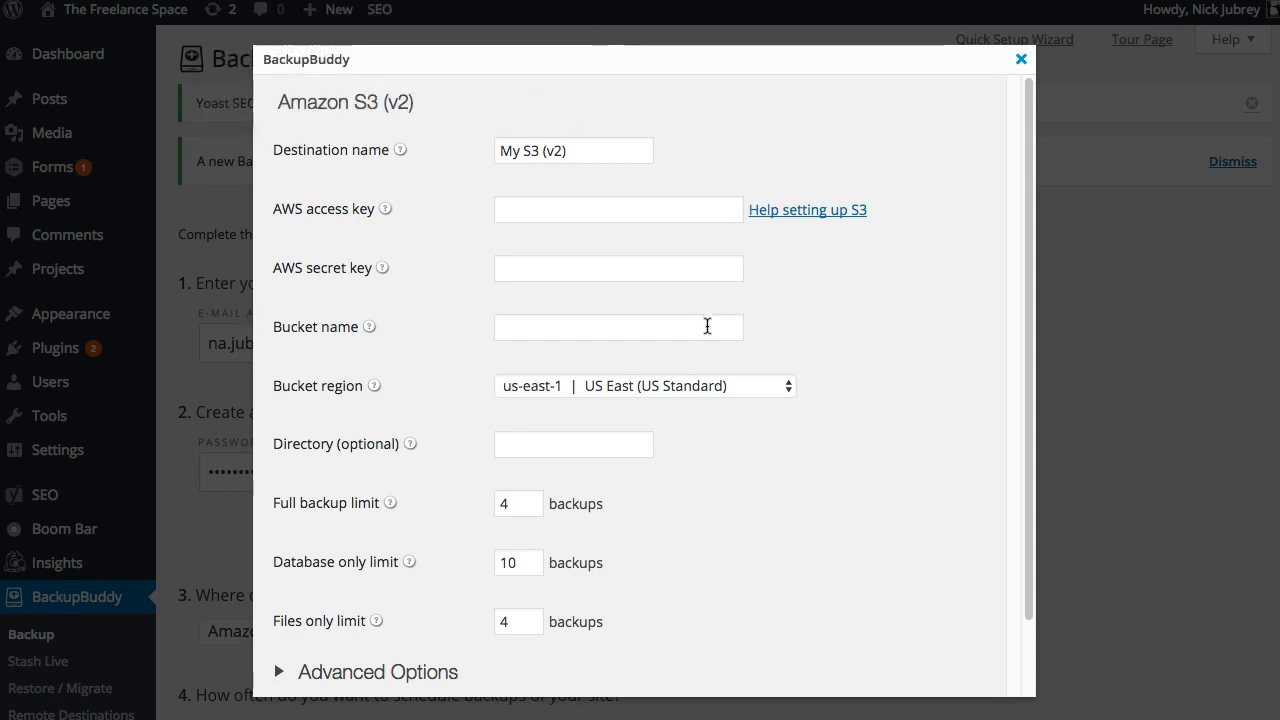
Enter the AWS access key, secret key, bucket name and directory TFS, then test and add the Amazon S3 destination.
scroll(594, 440, down, 2)
scroll(588, 456, up, 1)
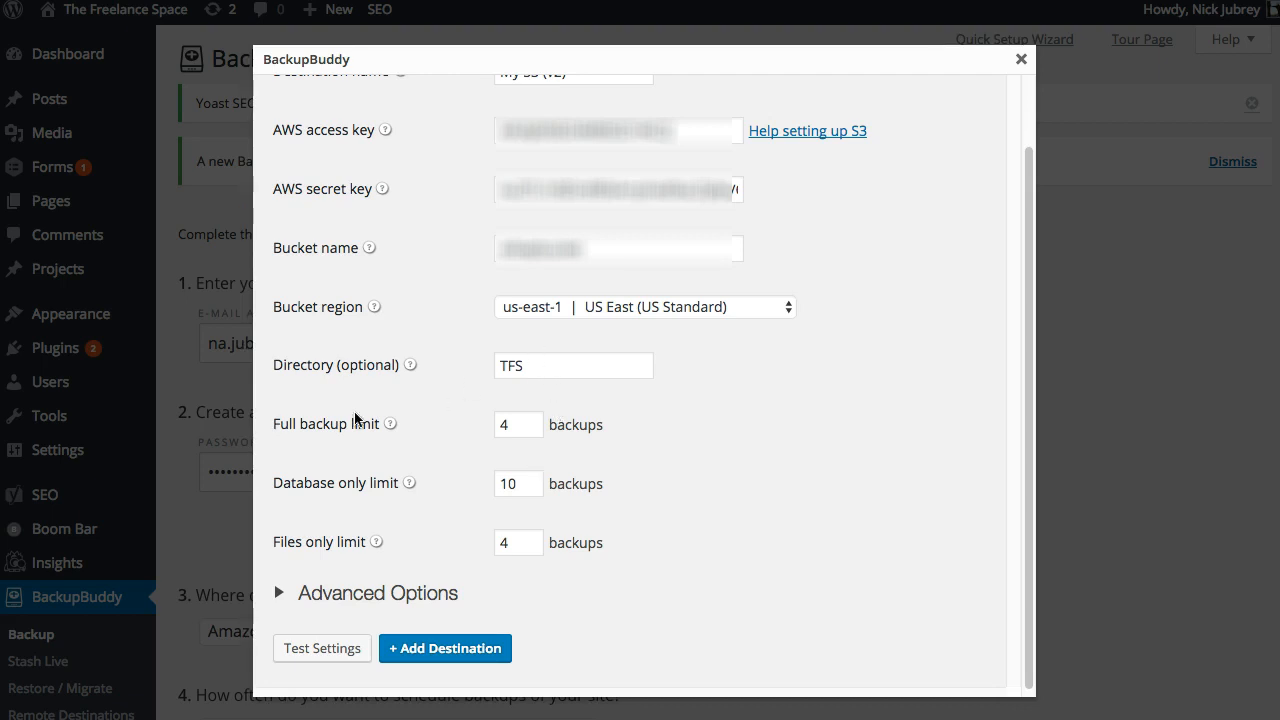
click(336, 656)
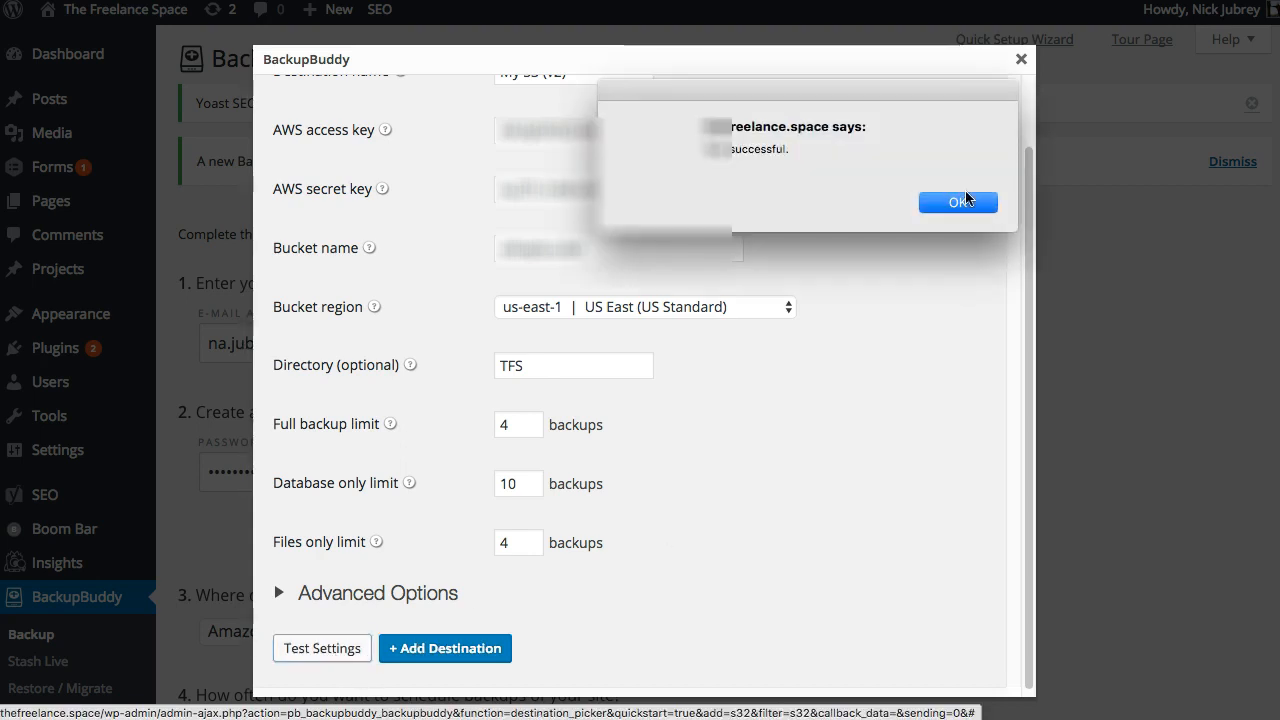
click(958, 203)
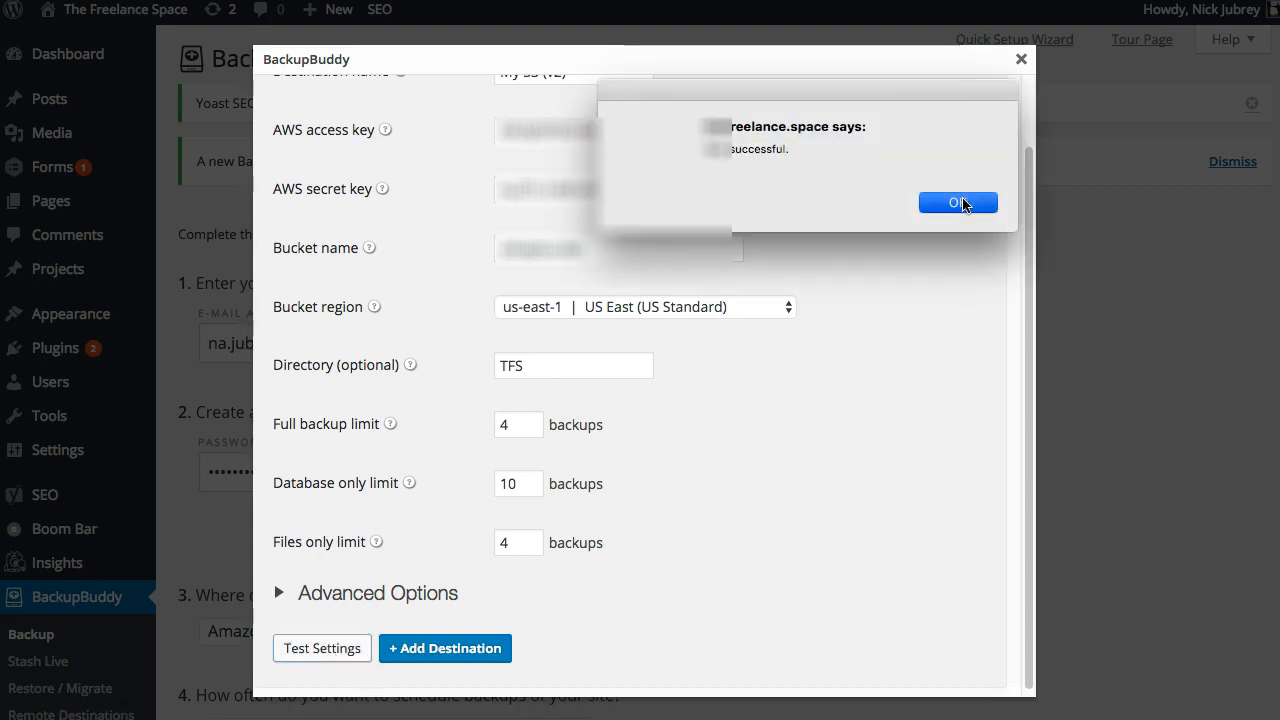
click(408, 652)
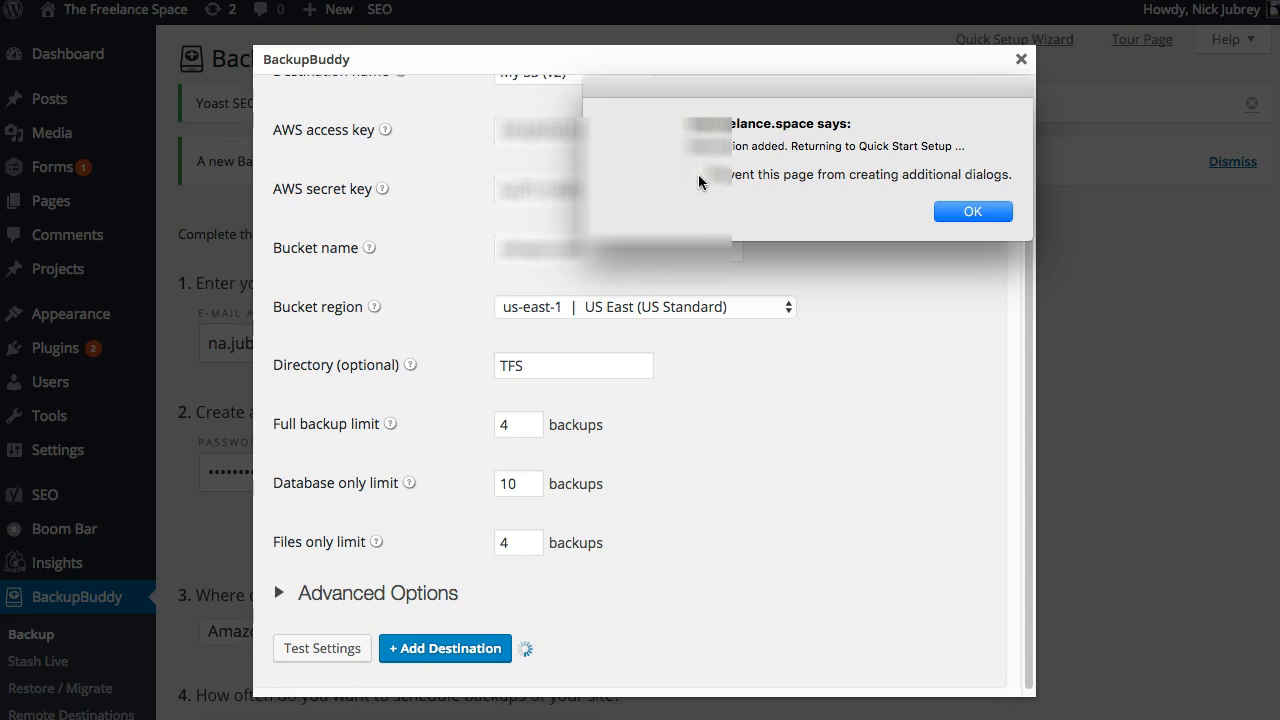
click(945, 207)
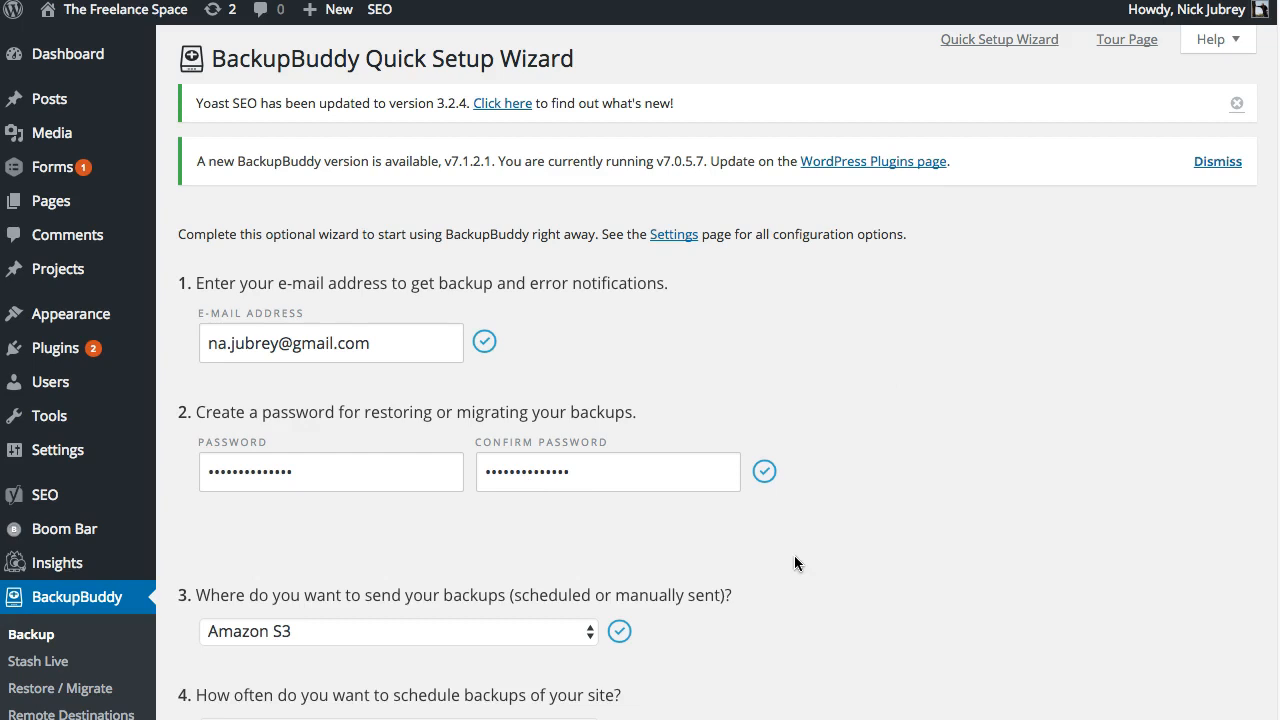
Save the quick setup wizard settings with Amazon S3 as destination and no backup schedule (manual only).
scroll(792, 579, down, 2)
scroll(791, 620, down, 3)
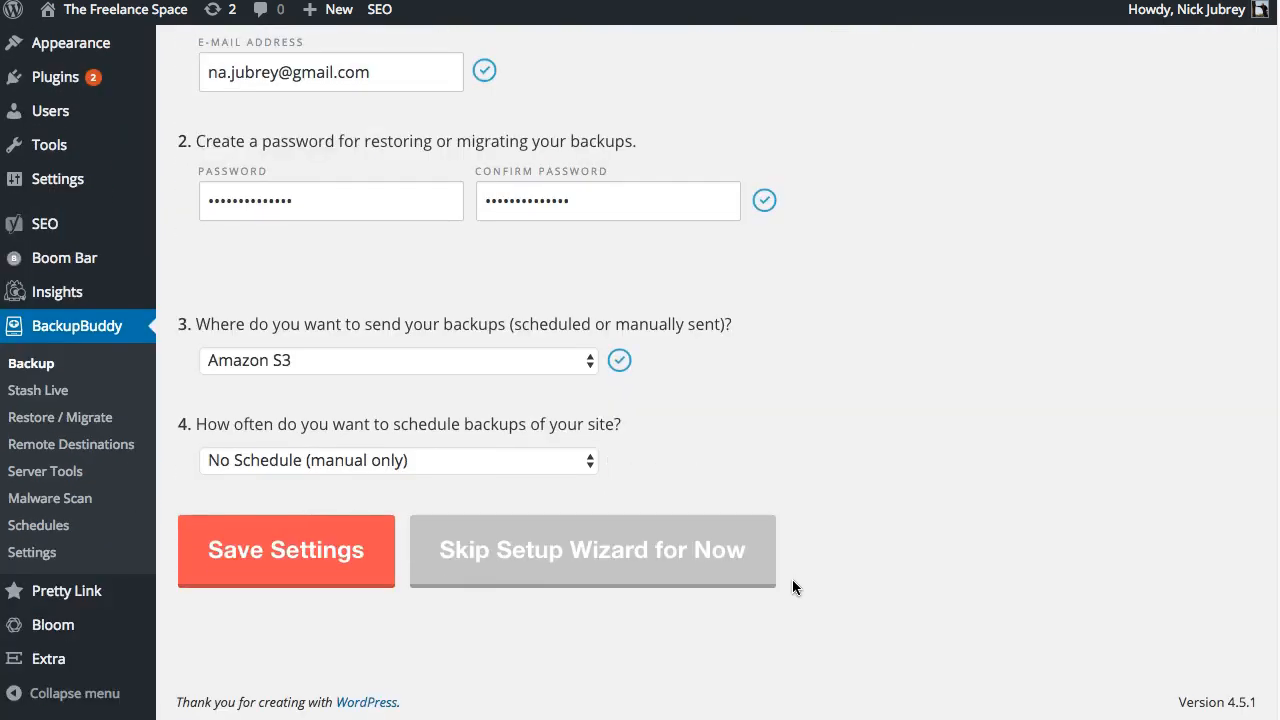
click(365, 557)
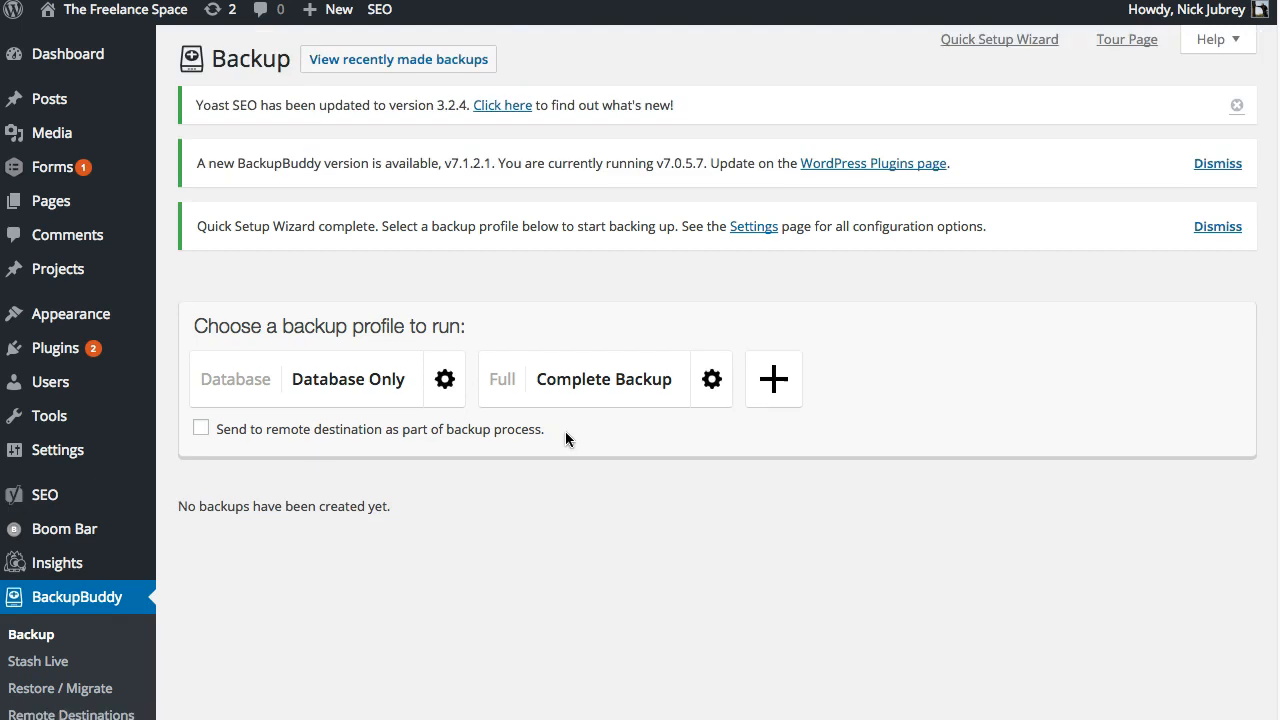
Run the Complete Backup profile for the site and follow its progress in the overview.
click(609, 386)
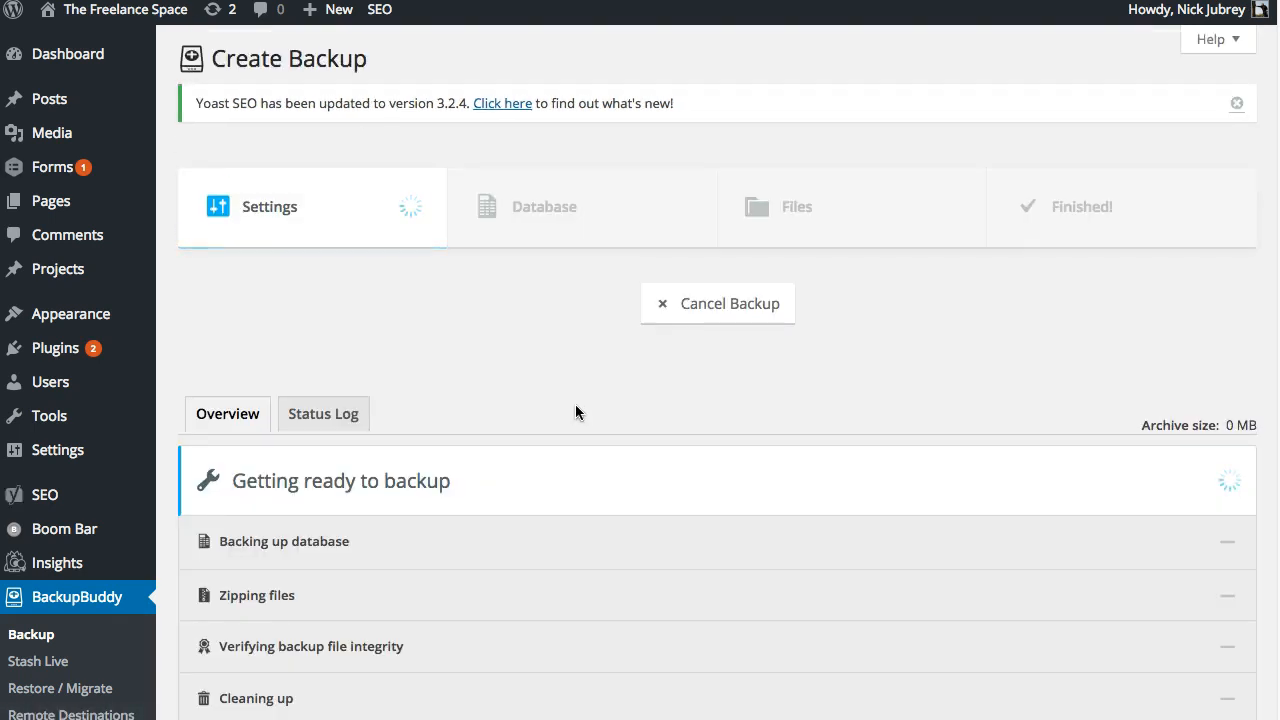
scroll(580, 412, down, 2)
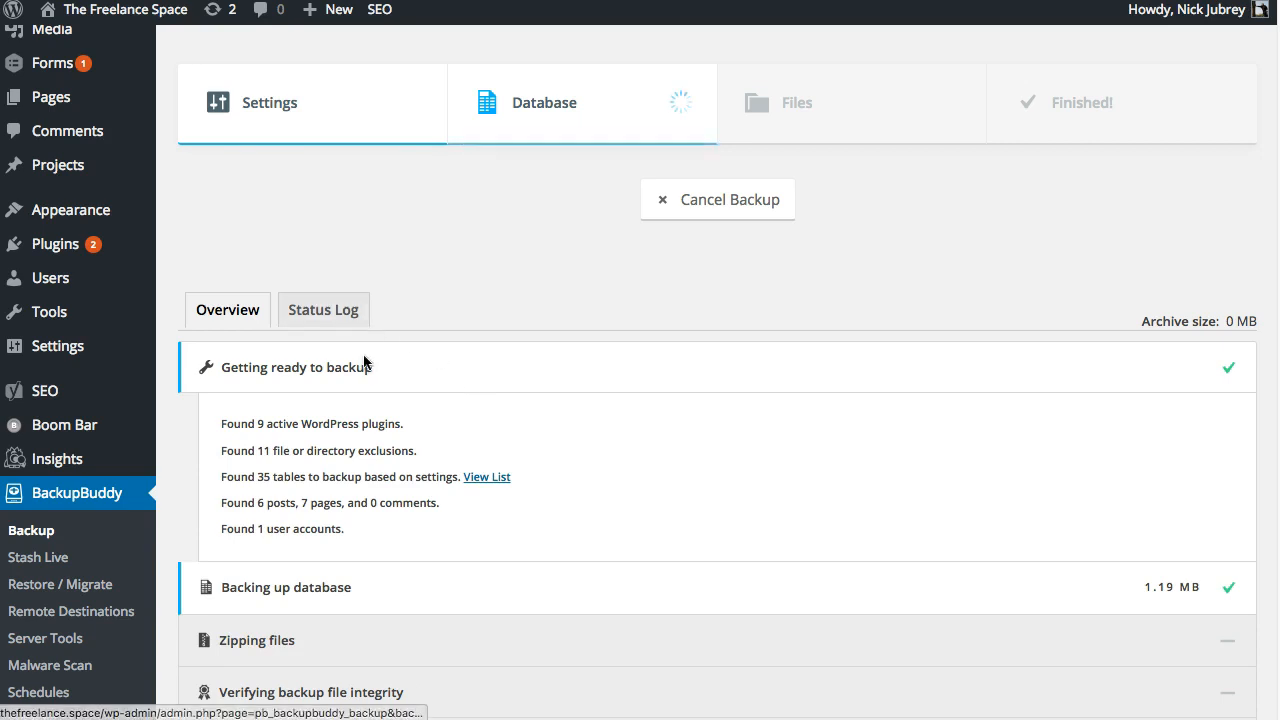
scroll(630, 386, down, 2)
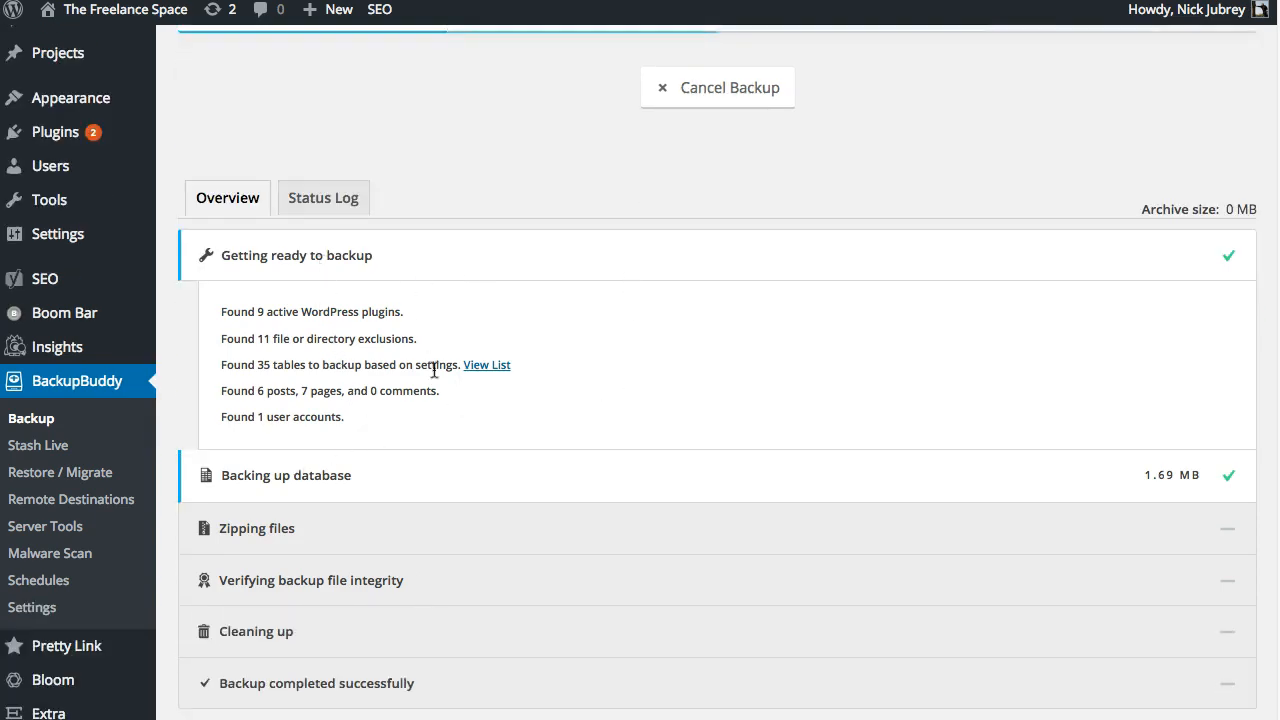
scroll(471, 496, down, 2)
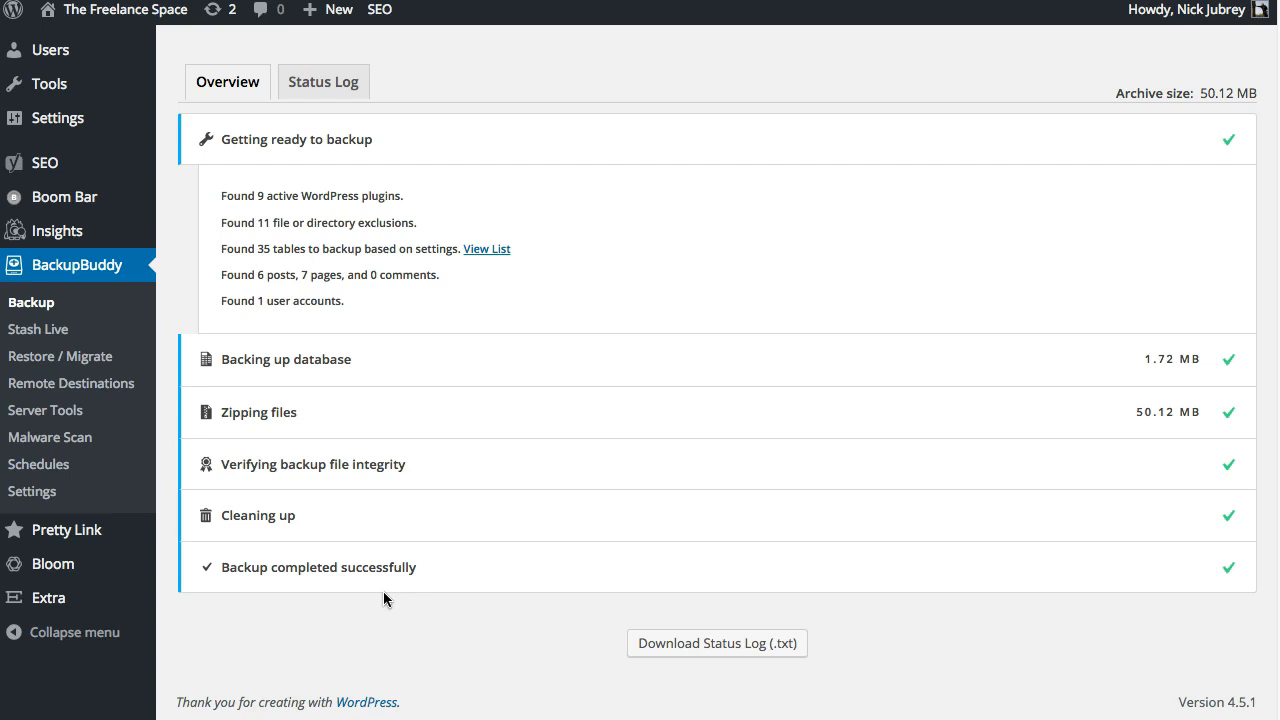
Send the finished backup to the existing offsite destination My S3 (v2), keeping the local backup.
scroll(389, 592, up, 3)
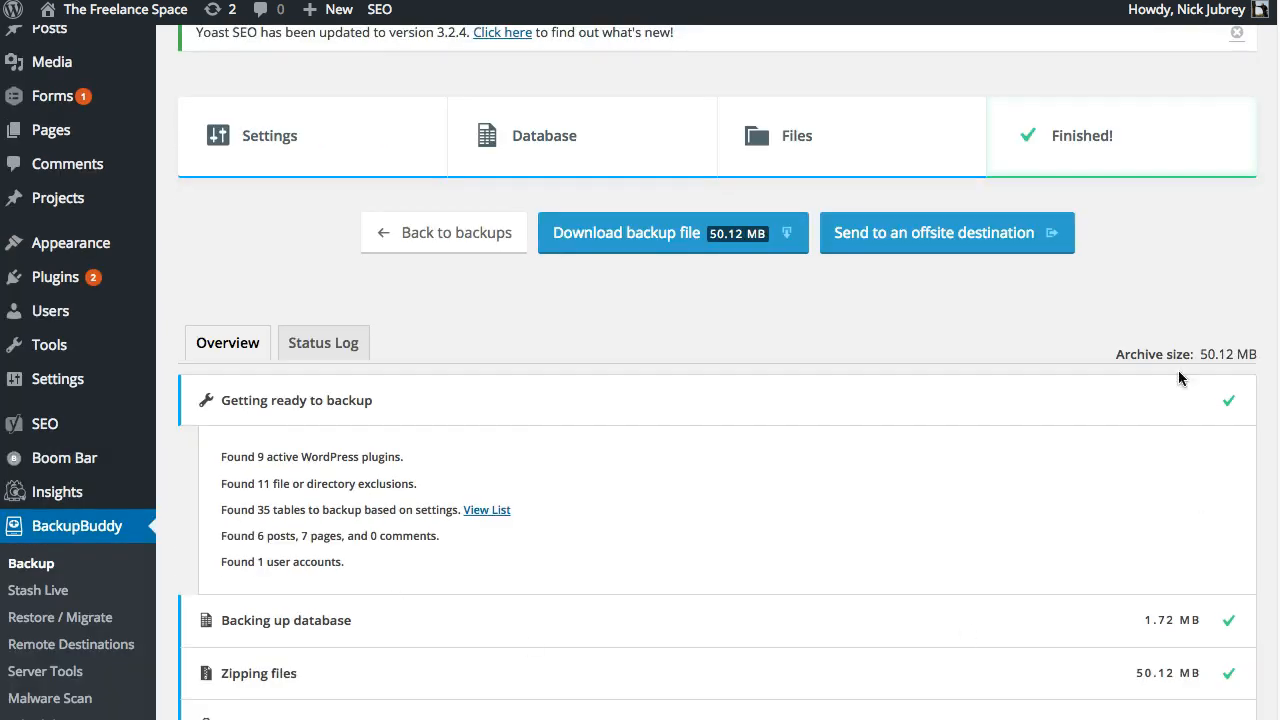
click(1012, 235)
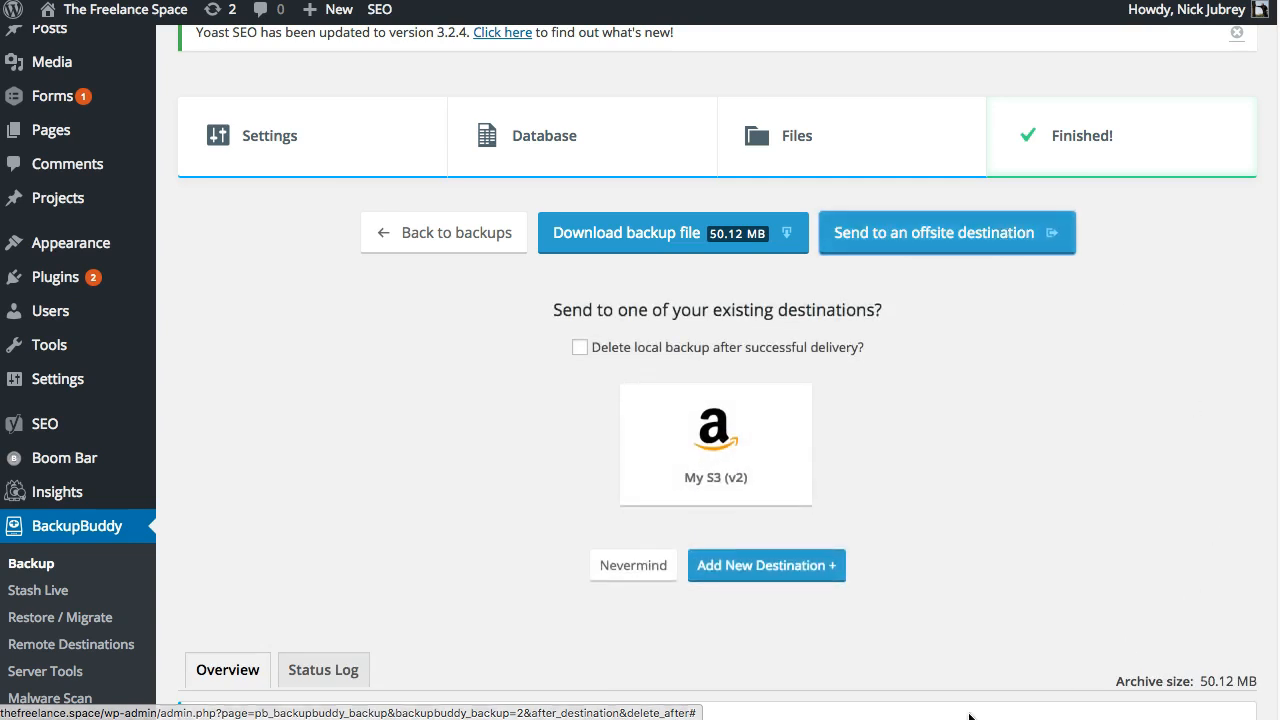
click(703, 455)
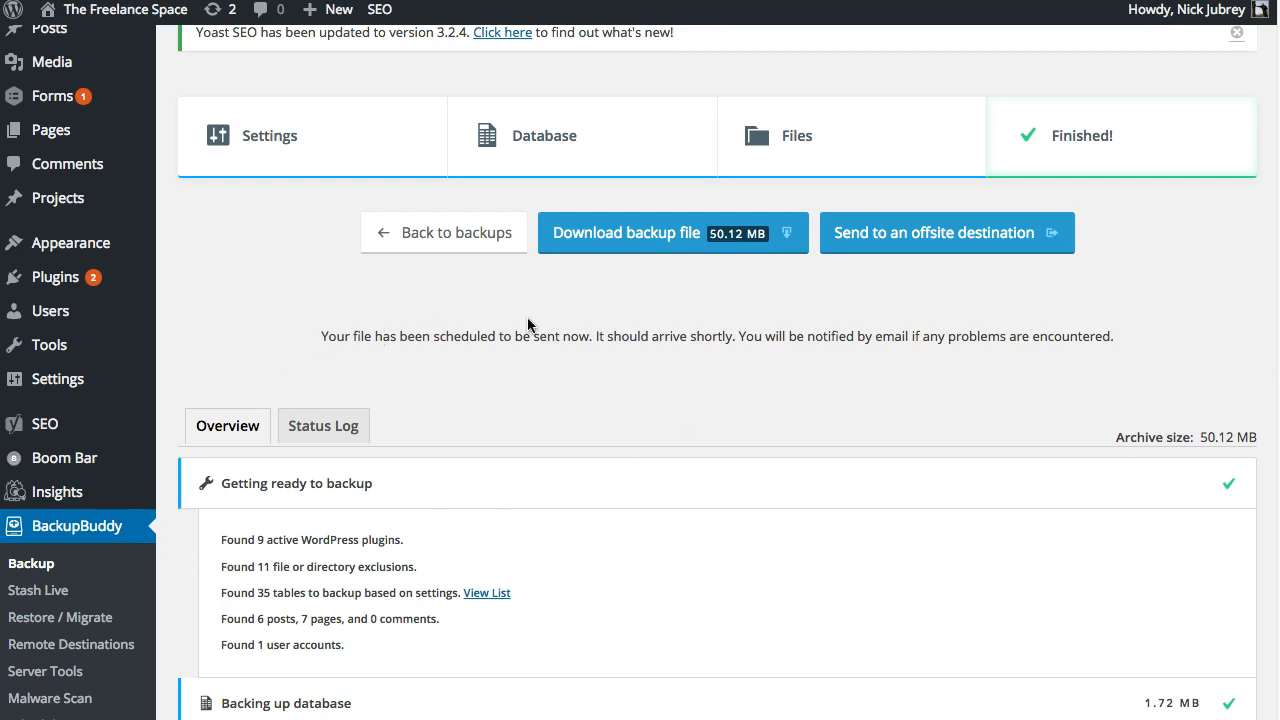
Review the backup overview and download the backup file to the computer.
scroll(953, 562, down, 5)
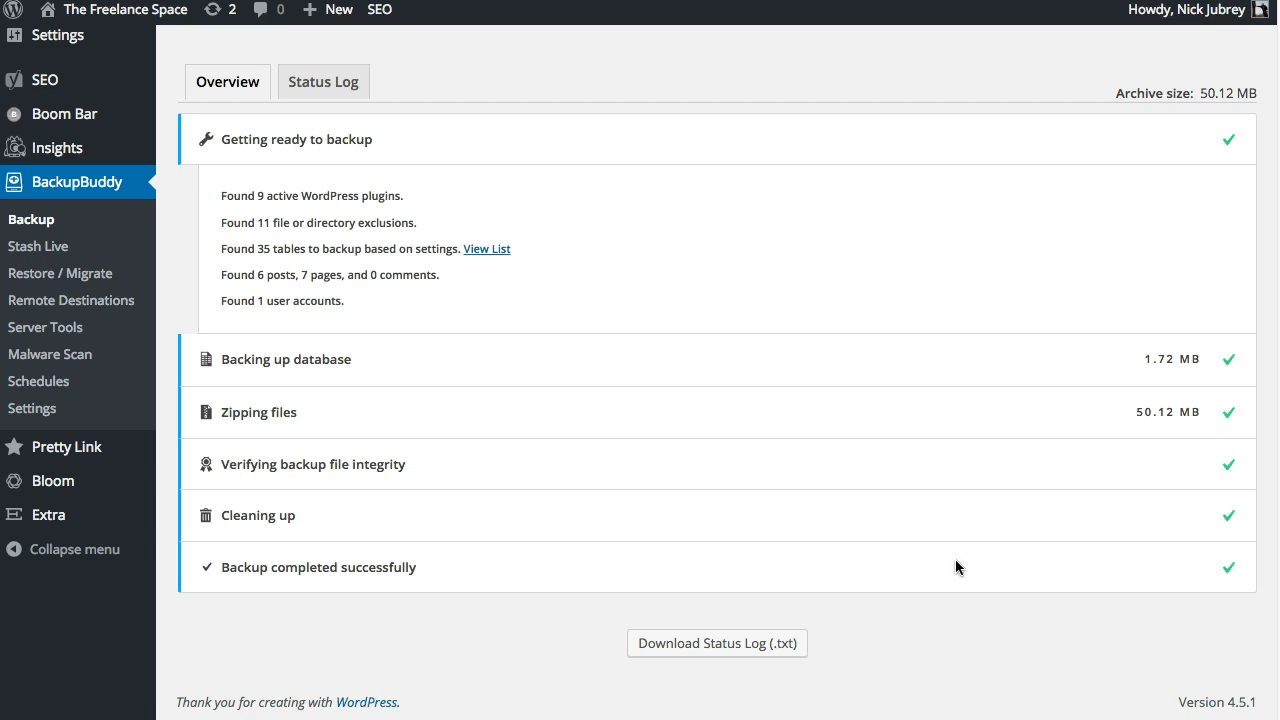
scroll(958, 570, up, 3)
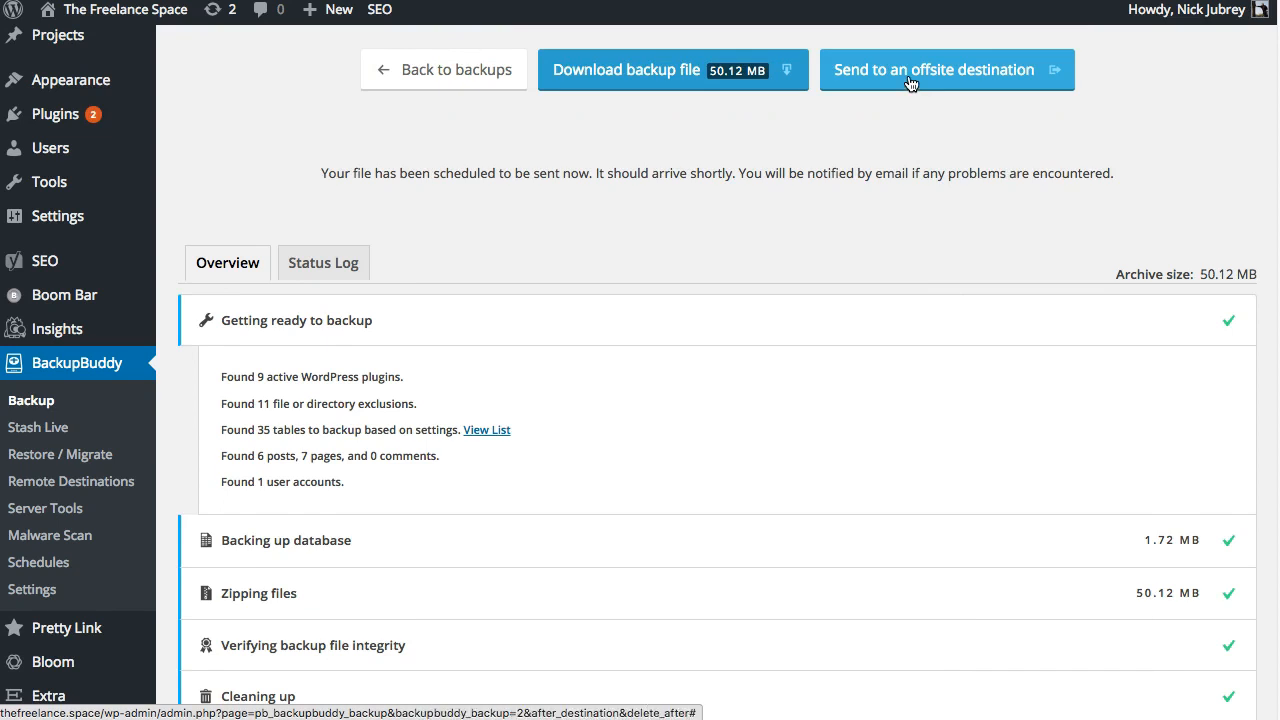
click(684, 79)
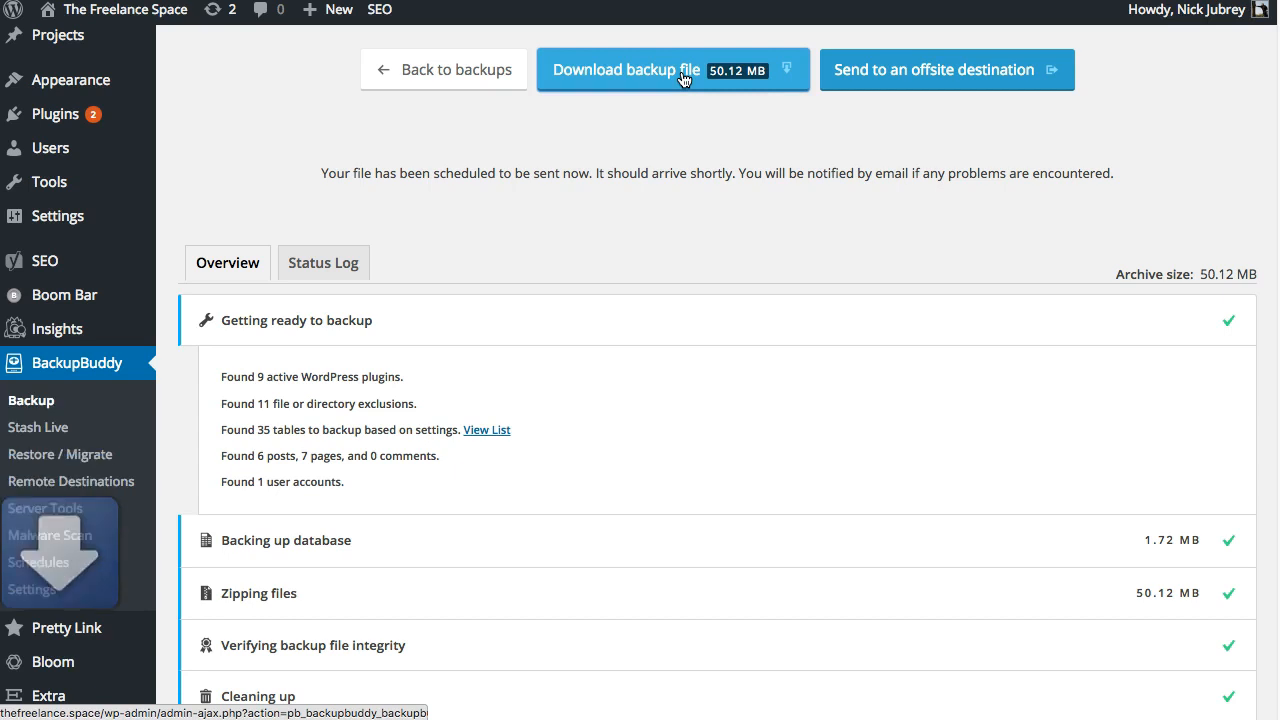